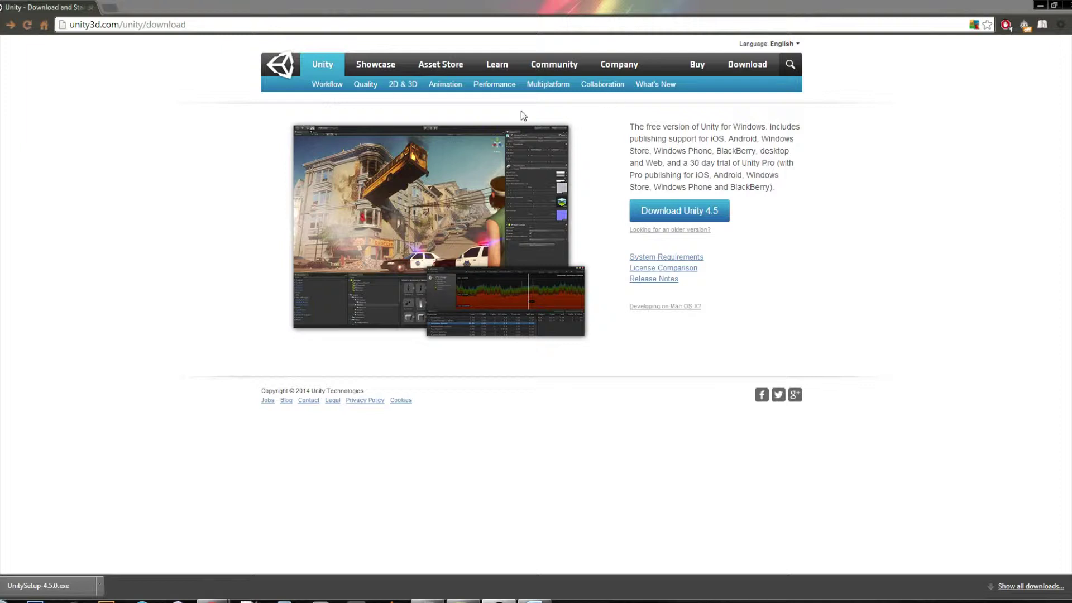
Read through the free-version Windows description on the Unity download page, highlighting its text.
left_click(909, 318)
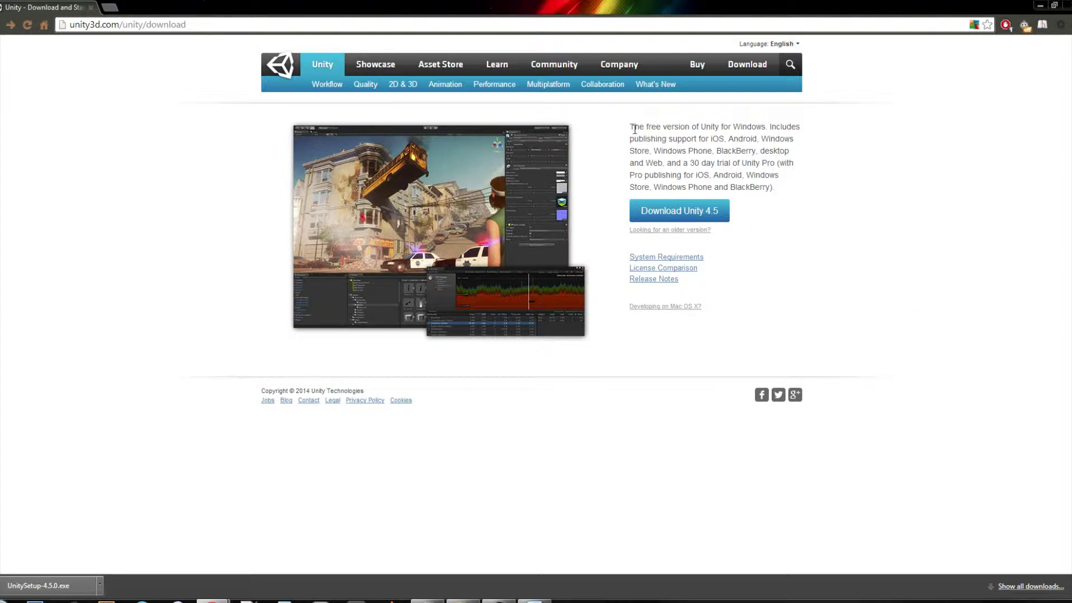
left_click_drag(635, 127, 763, 123)
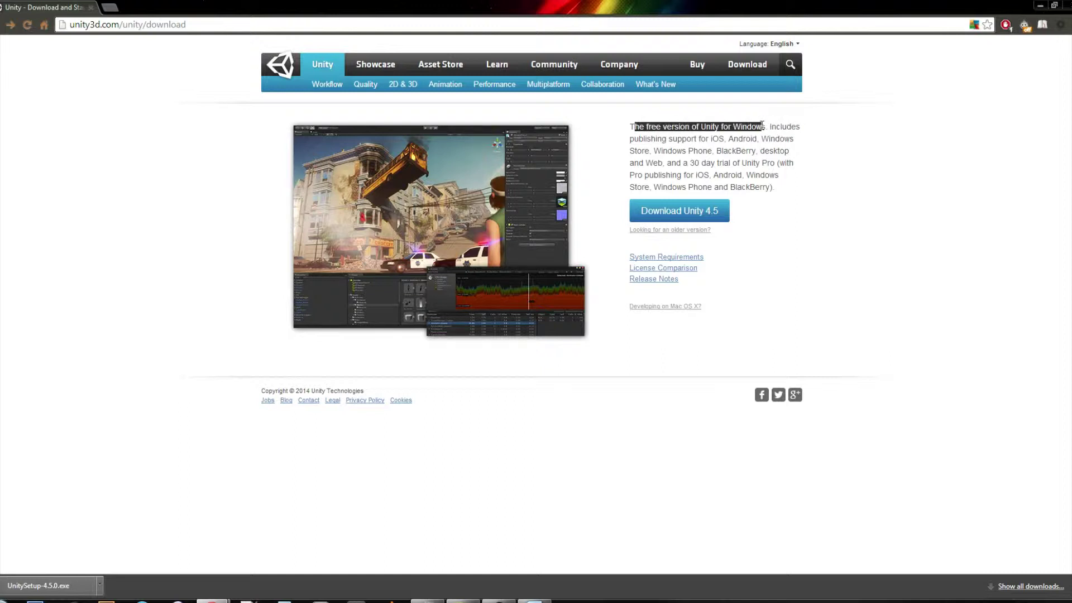
left_click(754, 126)
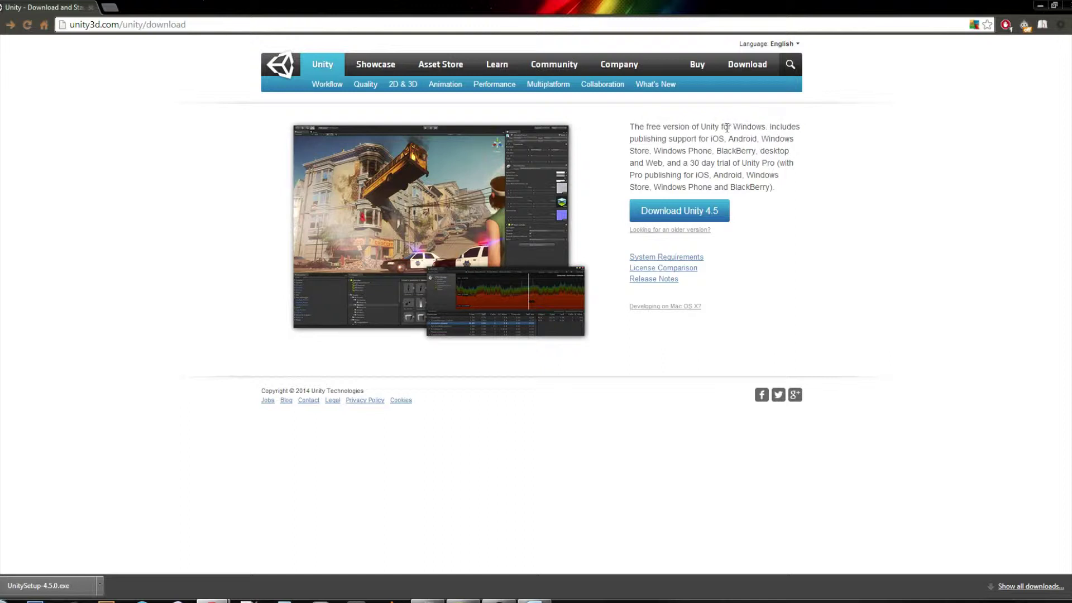
left_click_drag(729, 126, 769, 125)
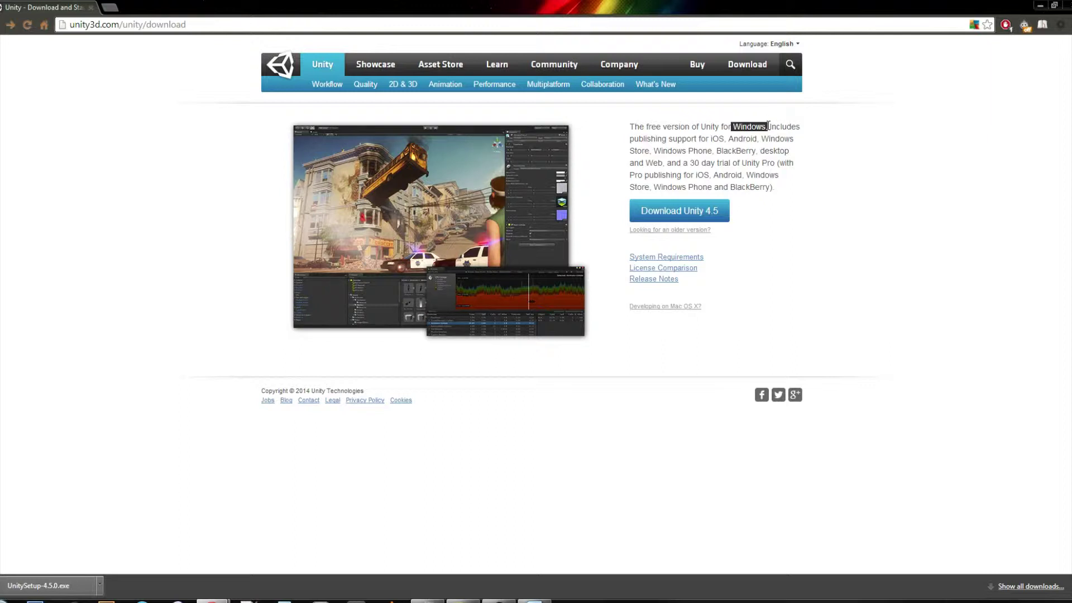
left_click(733, 127)
double_click(736, 127)
left_click(722, 129)
double_click(736, 128)
left_click(649, 332)
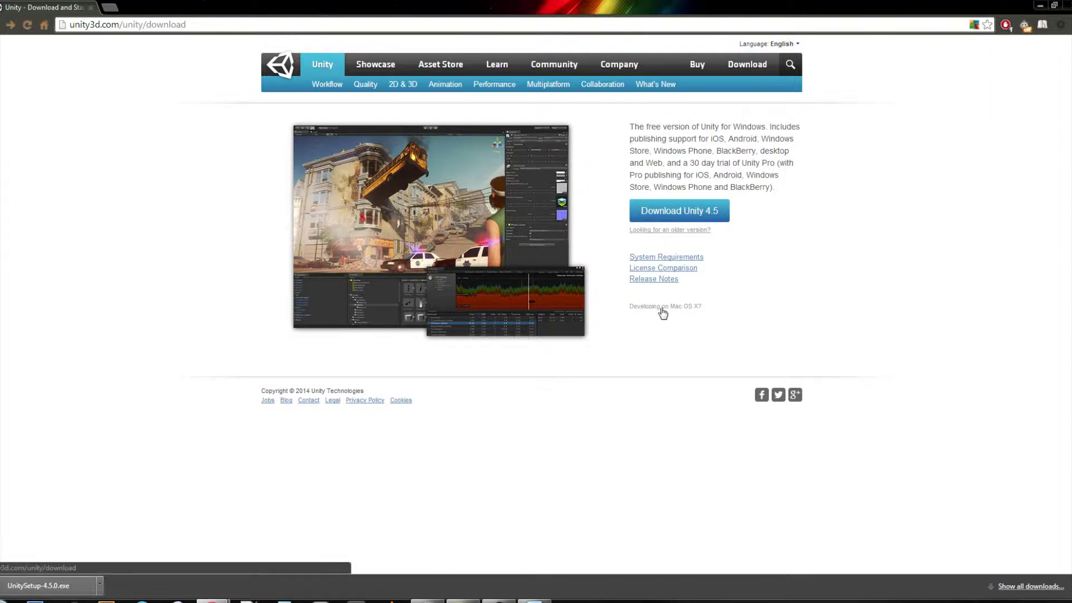
Check the Mac OS X version's description, then open the downloaded UnitySetup-4.5.0.exe.
left_click(660, 310)
left_click_drag(732, 128, 793, 140)
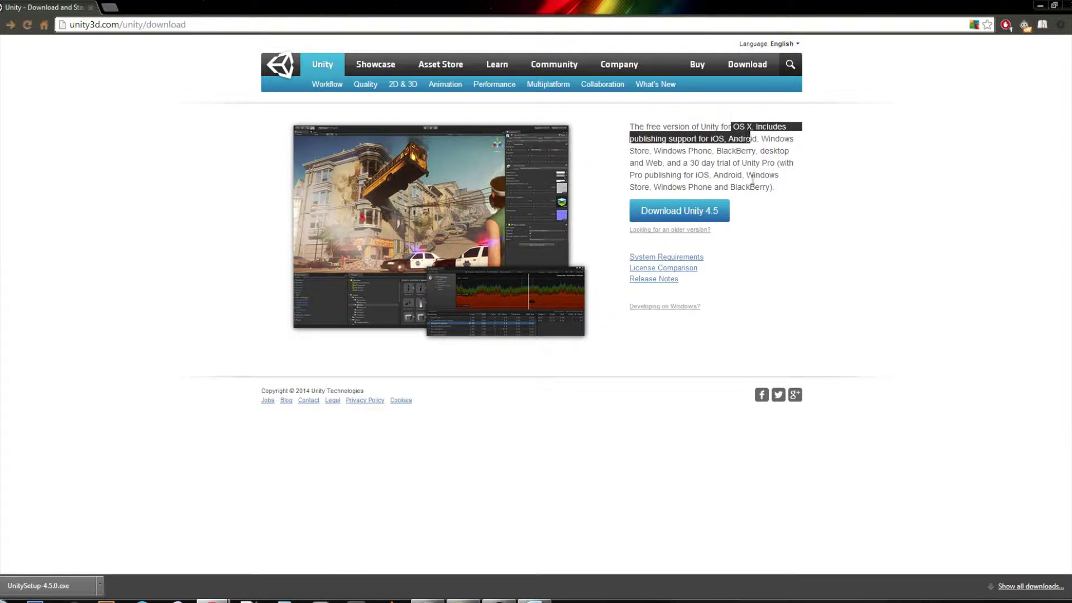
left_click(778, 174)
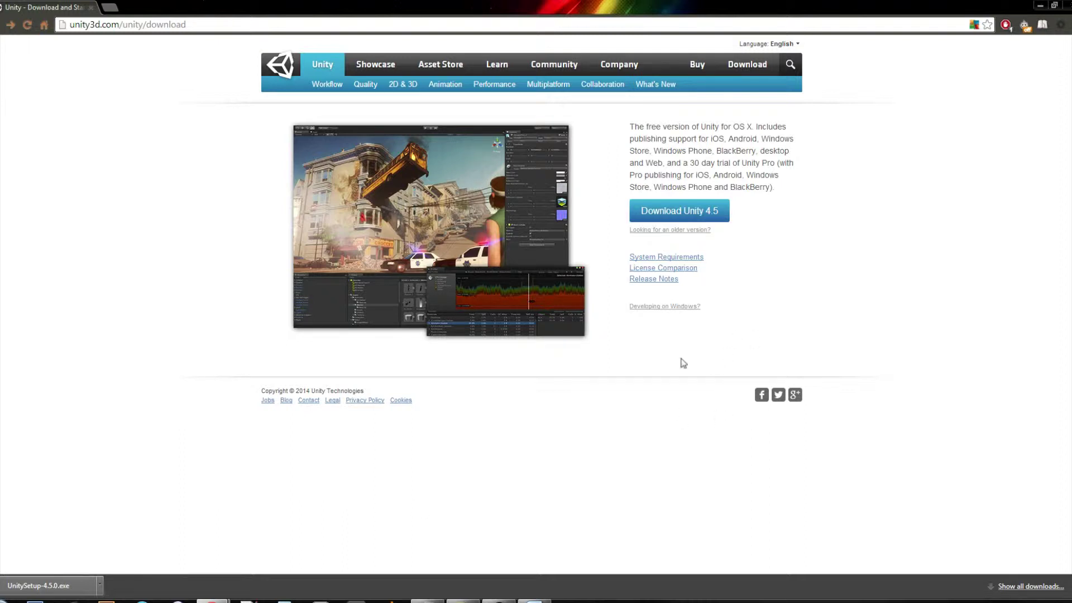
left_click(50, 587)
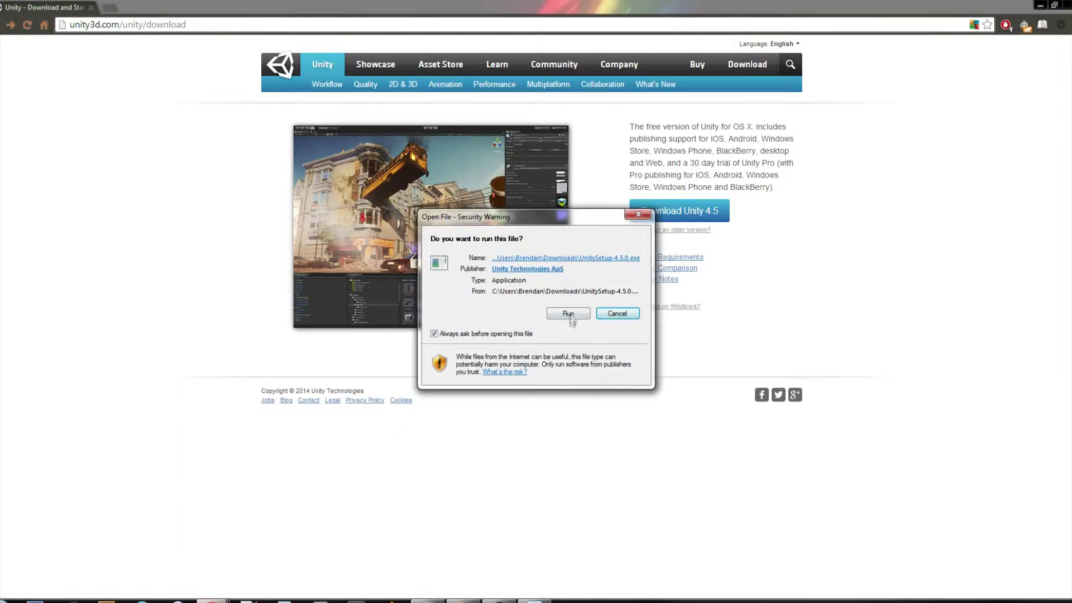
Allow the installer past the security warning and nudge the Unity Setup window slightly left.
left_click(568, 313)
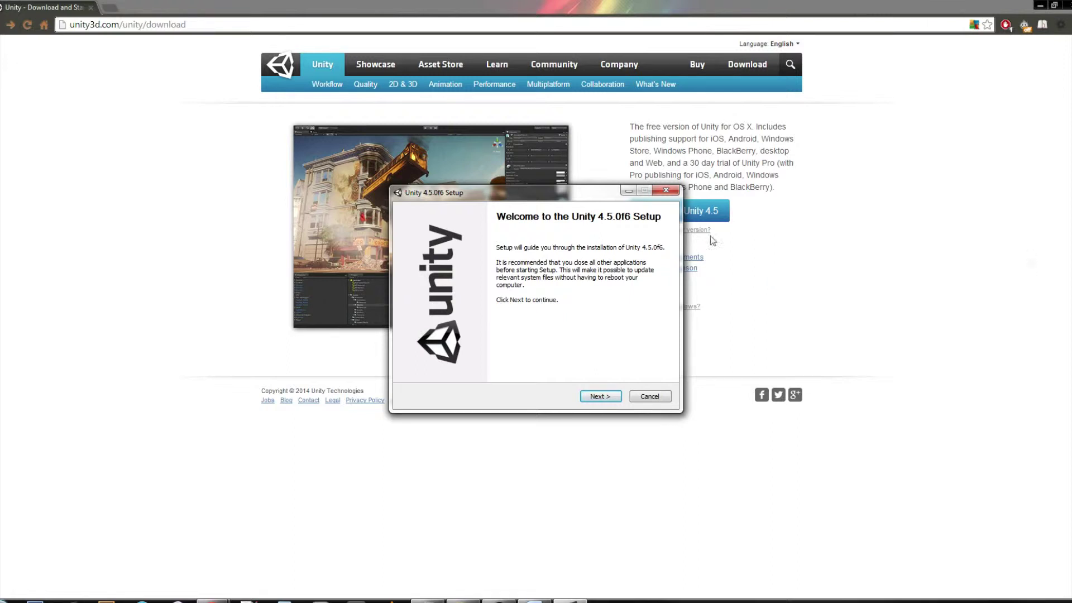
left_click_drag(563, 193, 547, 188)
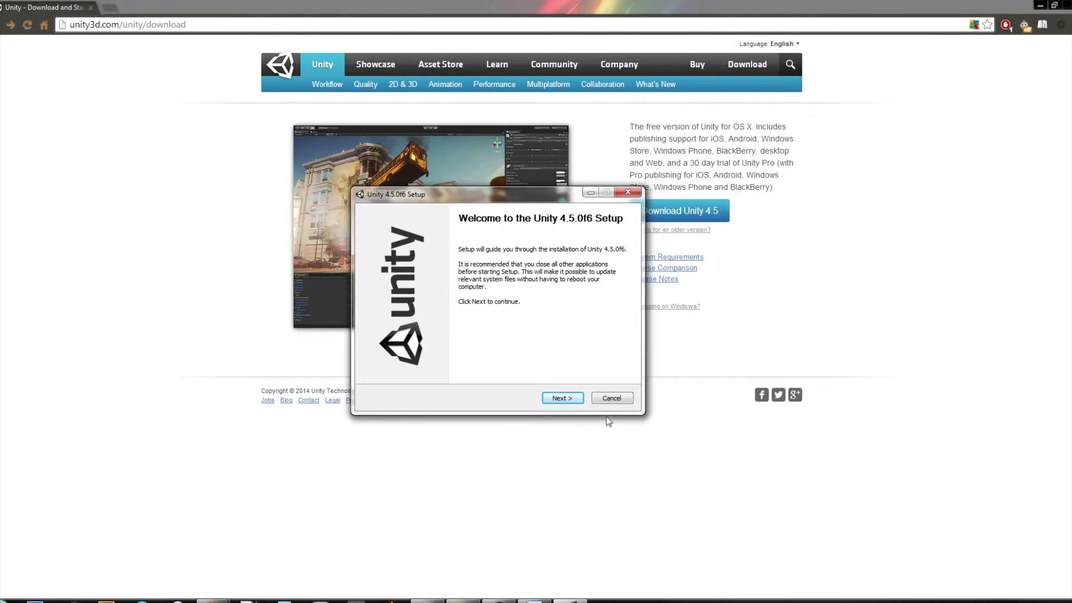
Move past the Unity Setup welcome page and accept the license agreement.
left_click(560, 400)
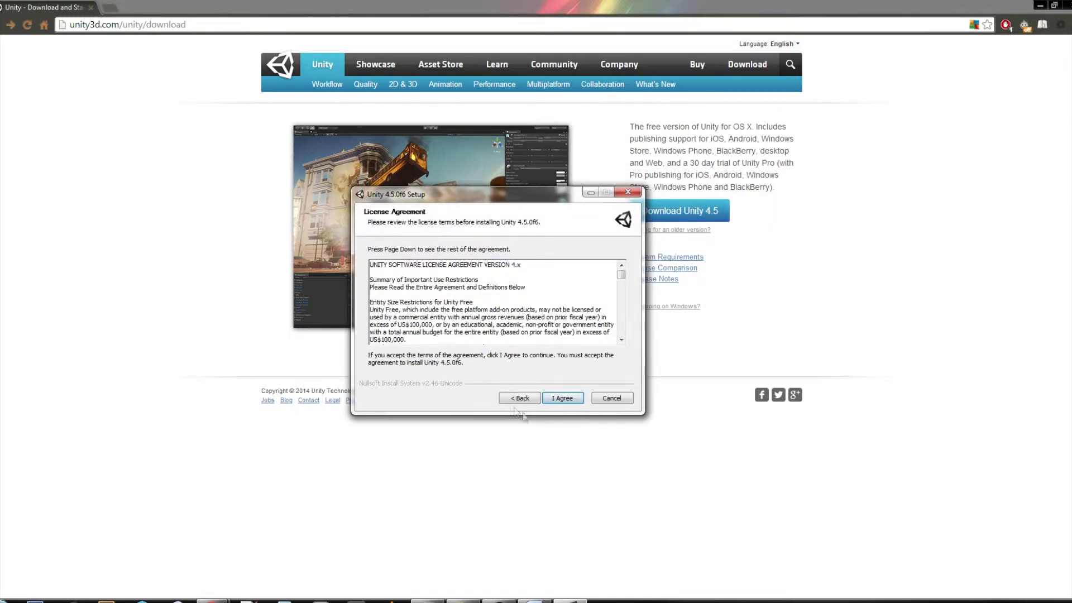
scroll(623, 278, "down", 3)
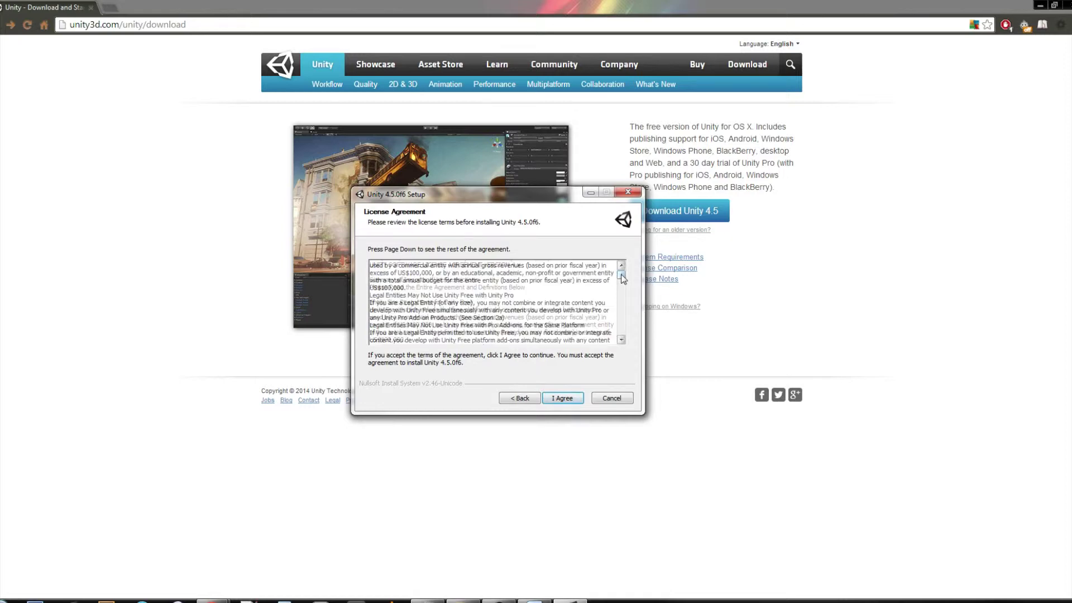
scroll(623, 277, "up", 5)
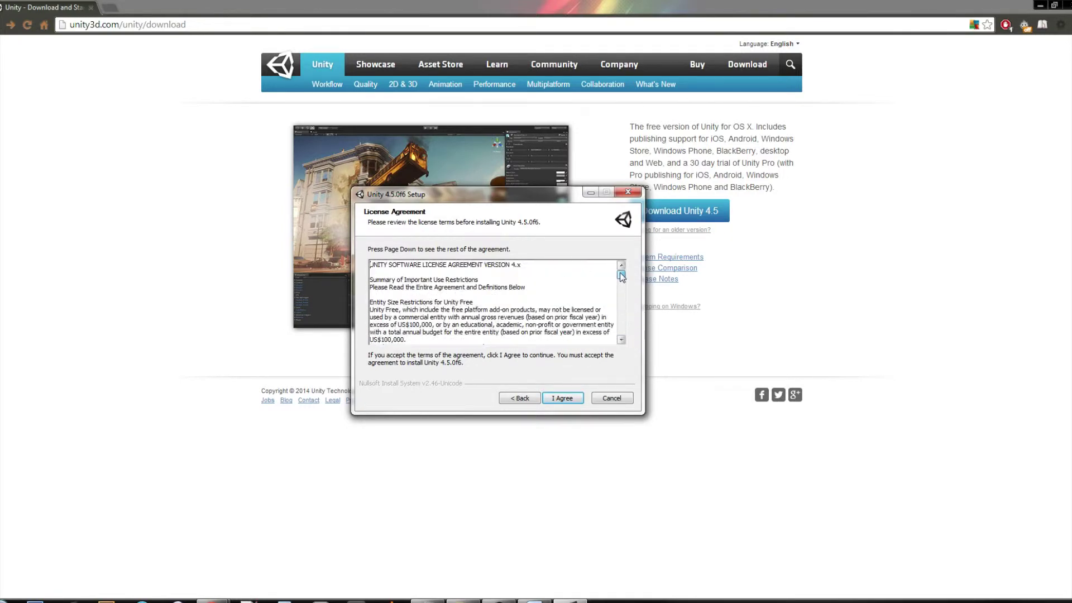
left_click(563, 398)
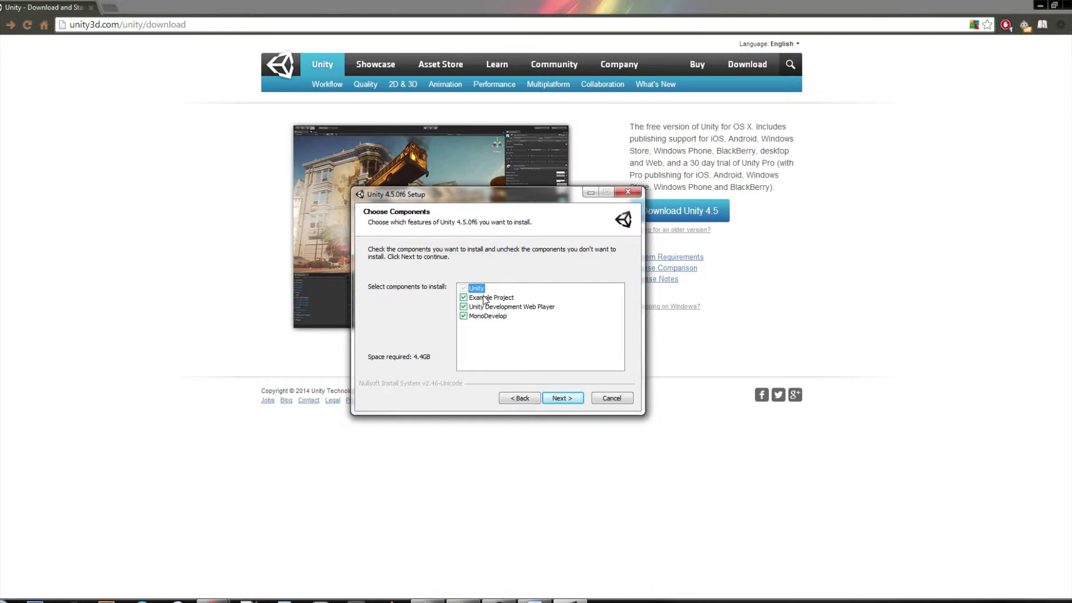
Uncheck Example Project and MonoDevelop, leaving Unity and the Web Player, then continue.
left_click(464, 298)
left_click(555, 308)
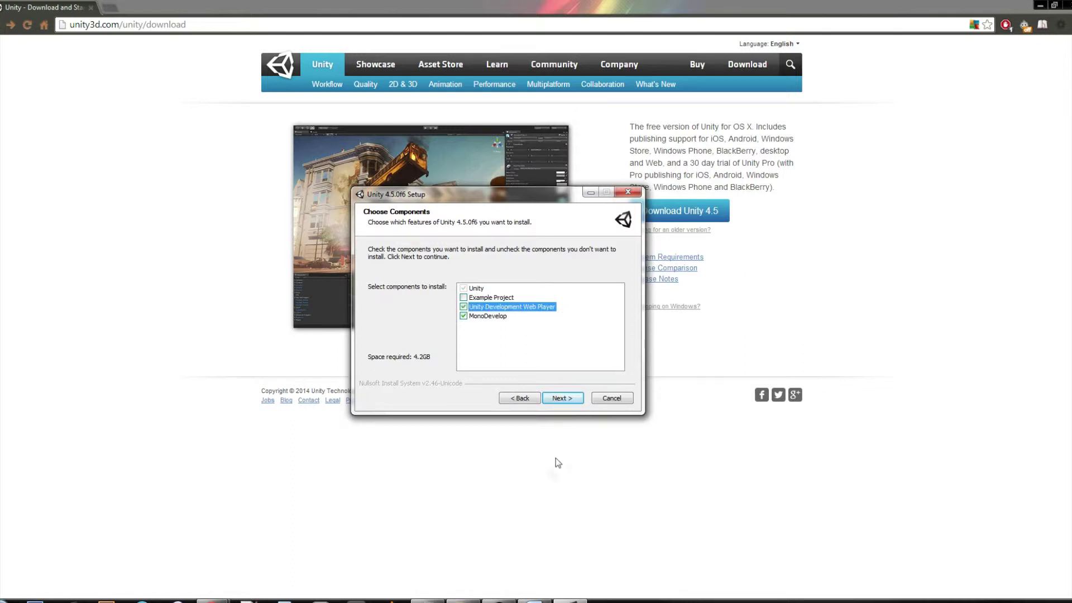
left_click(477, 316)
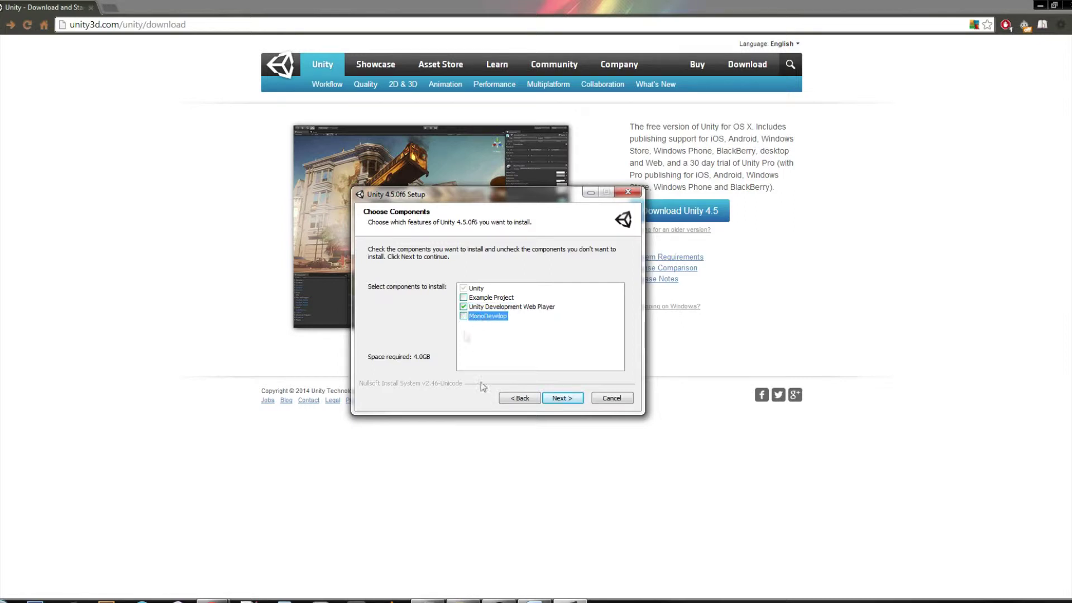
left_click(464, 316)
left_click(464, 316)
left_click(558, 399)
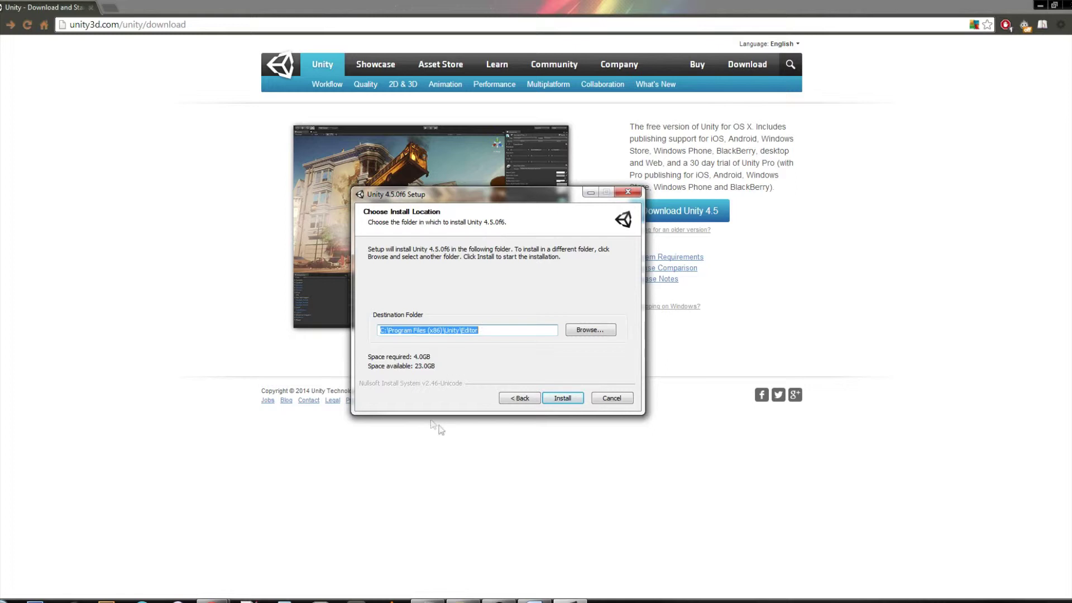
Install into C:\Program Files (x86)\Unity\Editor and finish with Run Unity 4.5.0f6 checked.
left_click(563, 398)
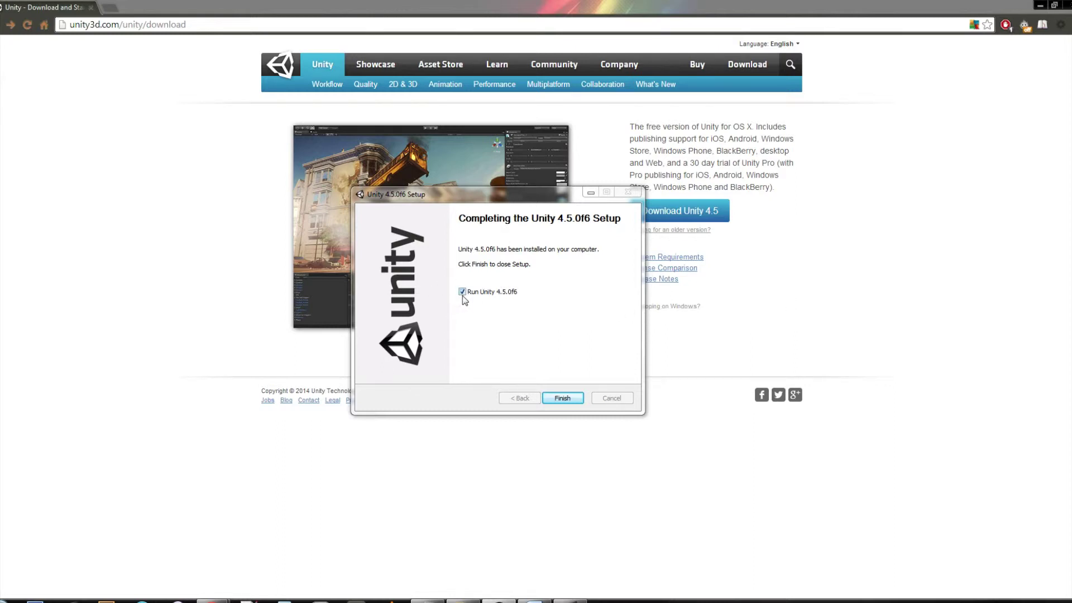
left_click(581, 397)
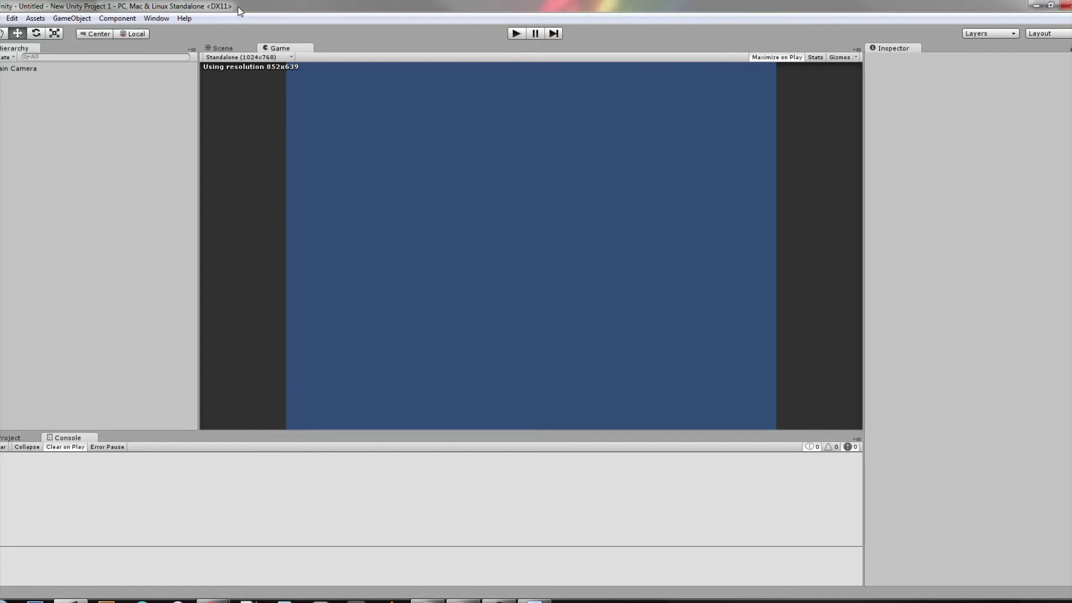
Open the File menu once the editor has loaded New Unity Project 1.
left_click(1, 18)
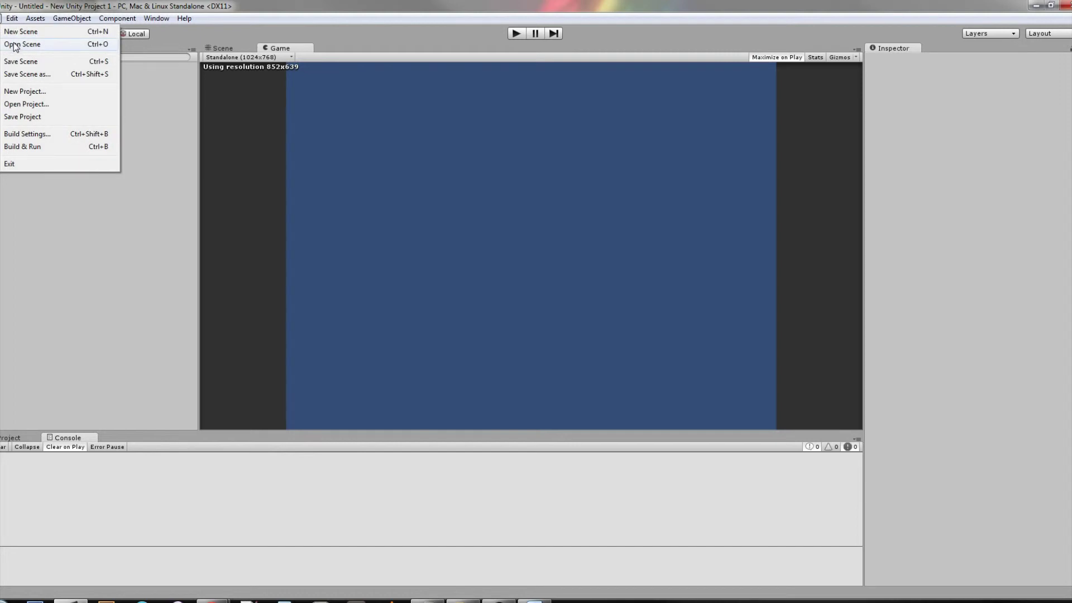
left_click(24, 94)
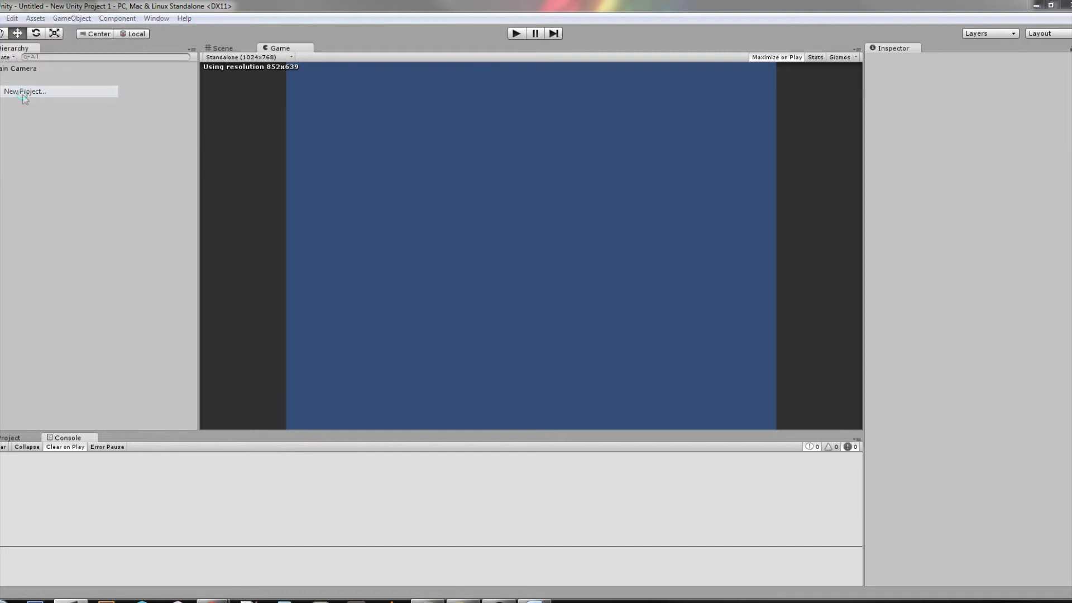
left_click_drag(445, 200, 393, 202)
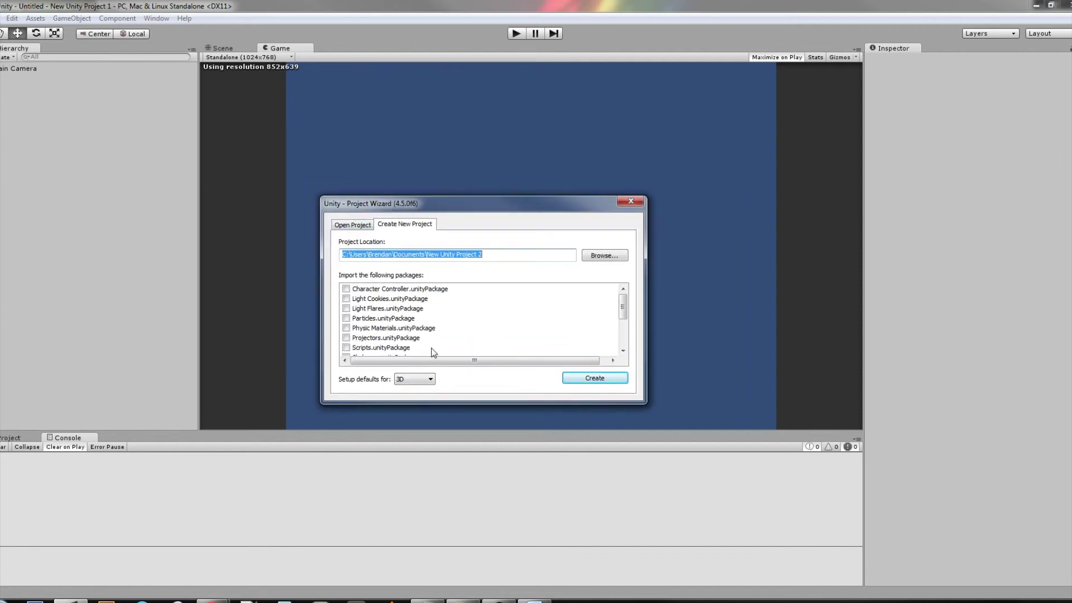
left_click(344, 255)
left_click_drag(344, 255, 416, 256)
left_click(413, 255)
left_click(618, 255)
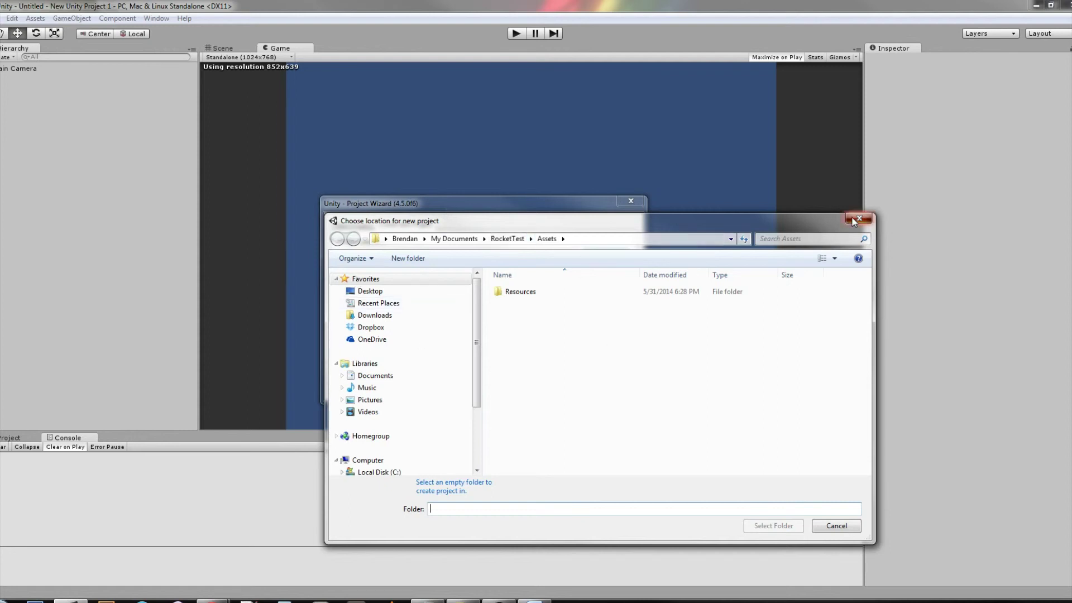
key("Escape")
left_click_drag(487, 255, 427, 254)
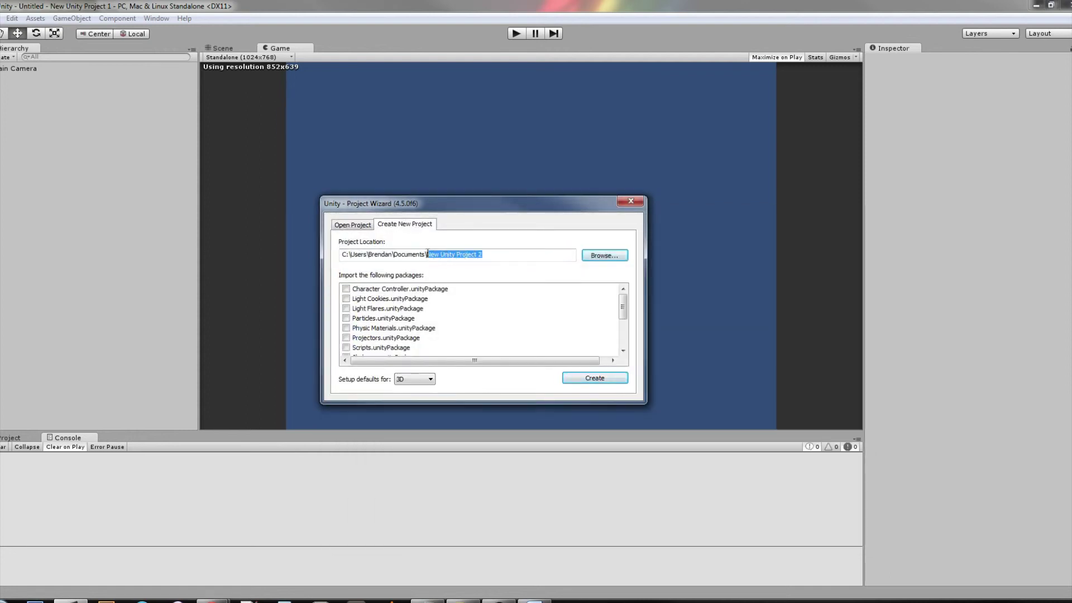
left_click(431, 380)
left_click(429, 379)
scroll(624, 310, "down", 3)
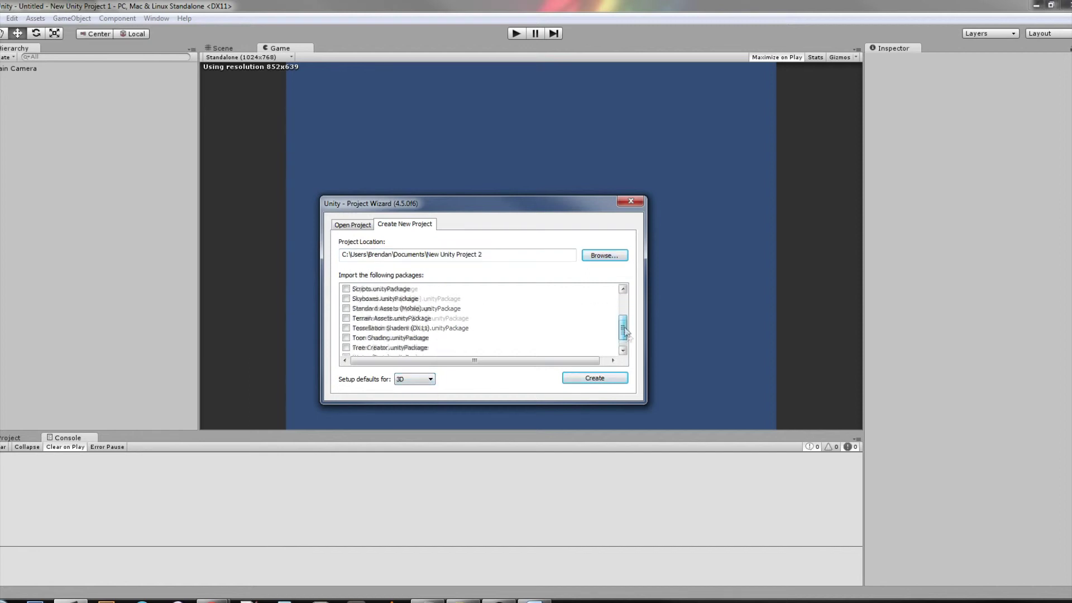
scroll(631, 361, "up", 3)
scroll(631, 355, "down", 3)
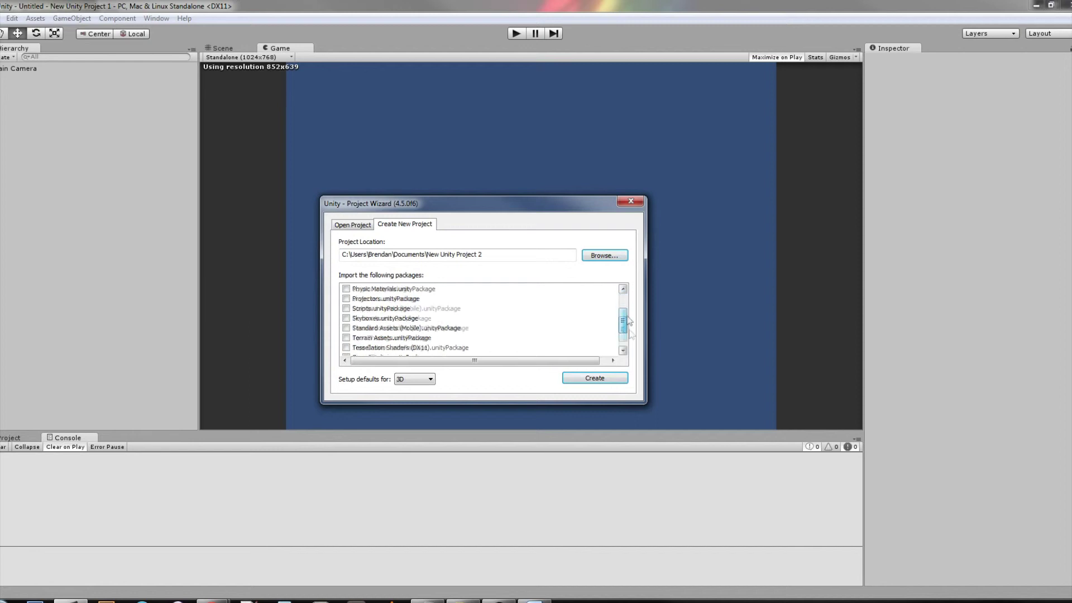
scroll(631, 352, "up", 3)
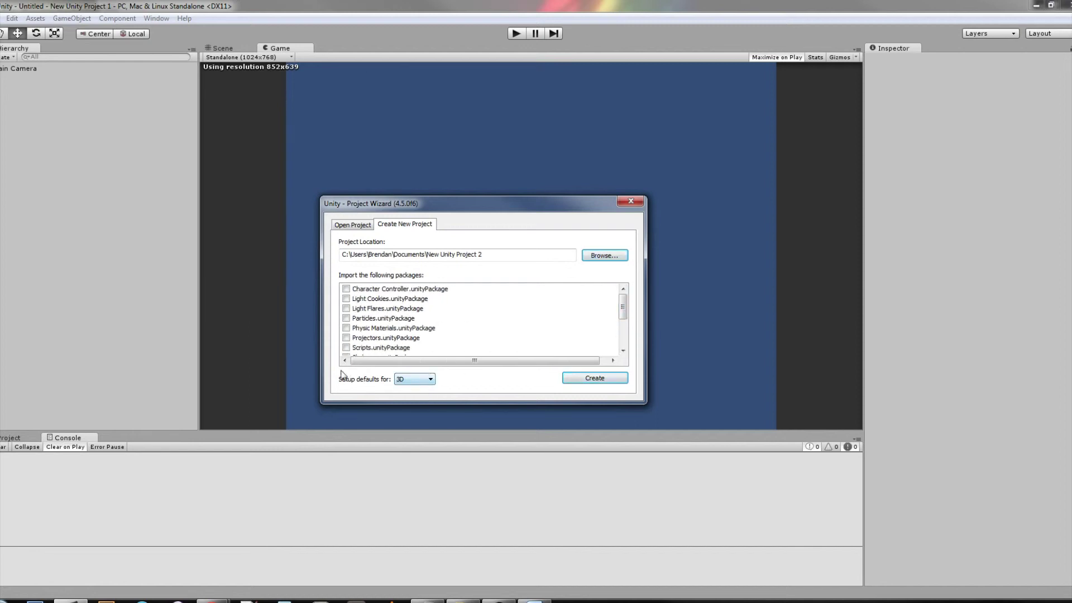
left_click(410, 389)
left_click(629, 203)
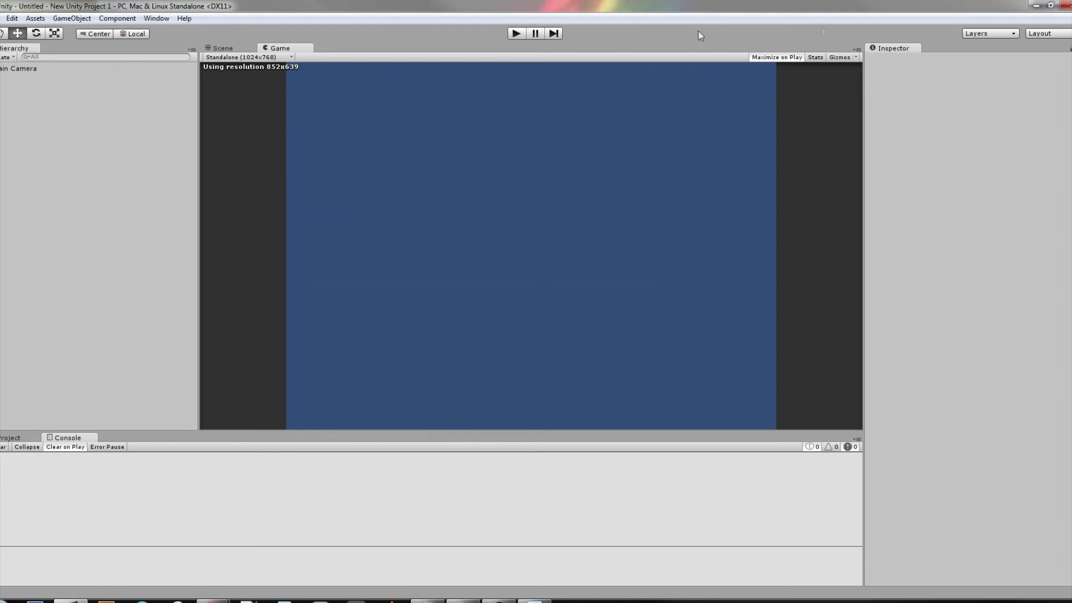